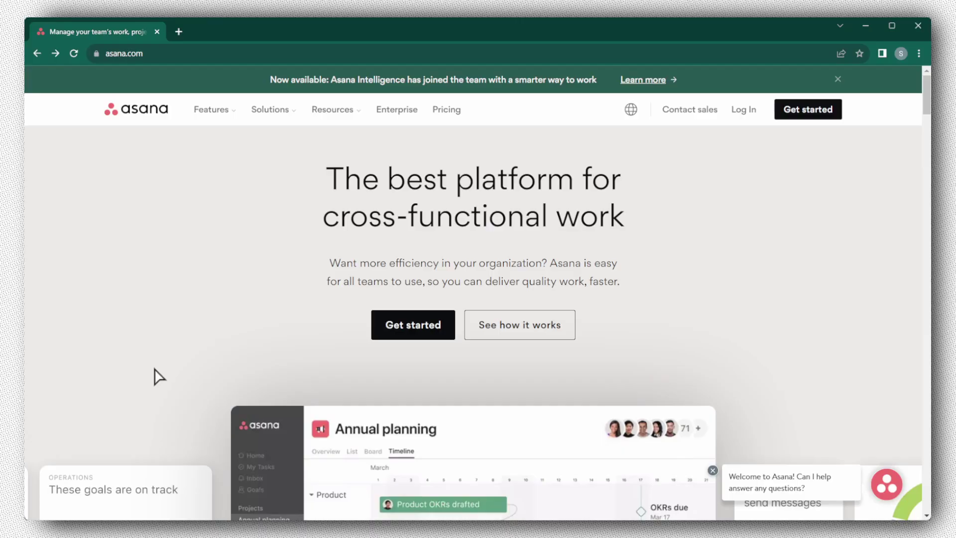
# Enter an email address on Asana's Get started page and submit it to sign up
pyautogui.click(424, 317)
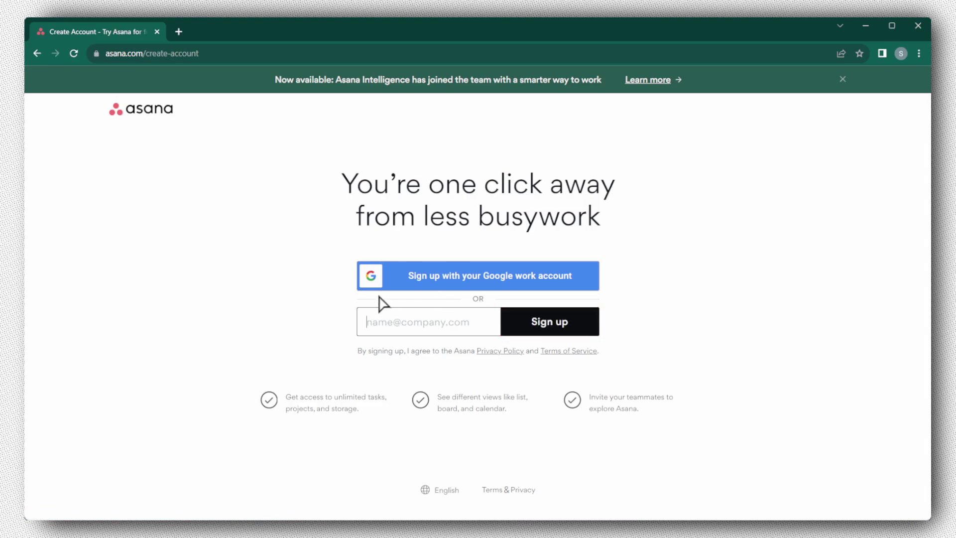
pyautogui.click(454, 287)
pyautogui.click(507, 327)
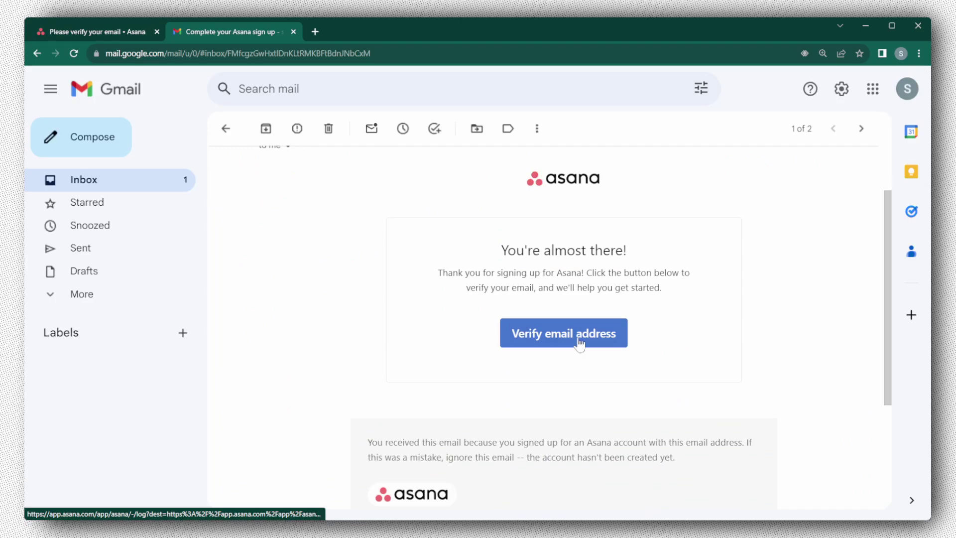
# Verify the email from Asana's message and enter the user's full name on the setup form
pyautogui.click(579, 344)
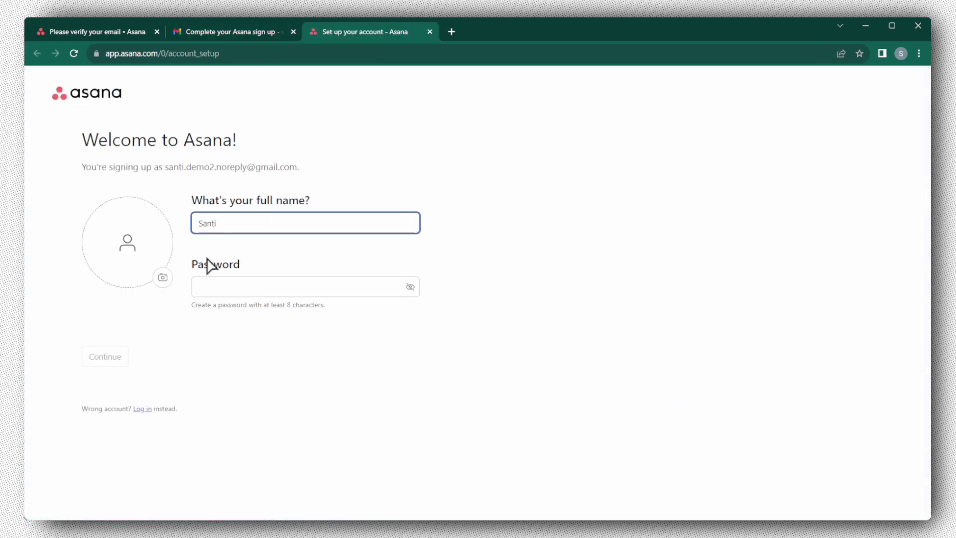
pyautogui.write('Santi')
pyautogui.click(125, 234)
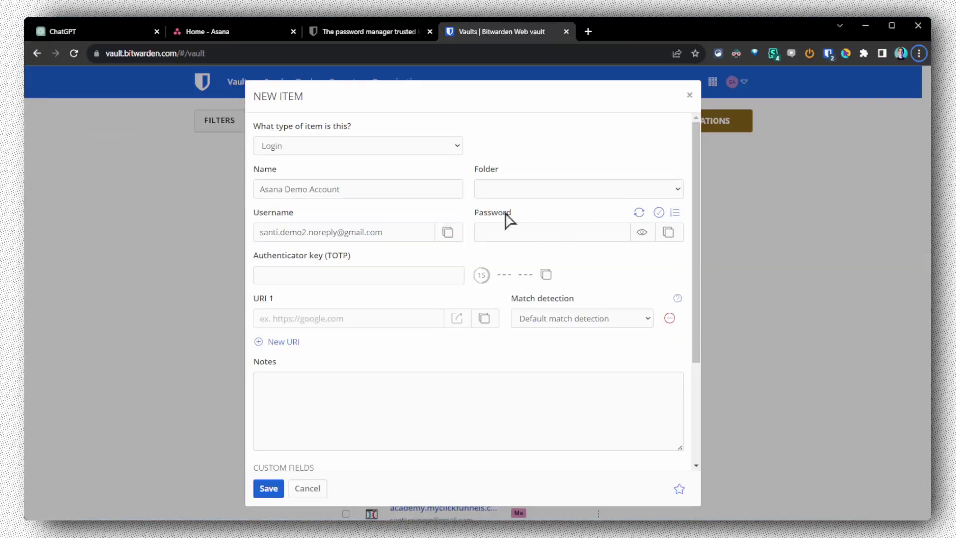
# Generate a random password for the Asana Demo Account login in Bitwarden and paste it into Asana
pyautogui.click(510, 231)
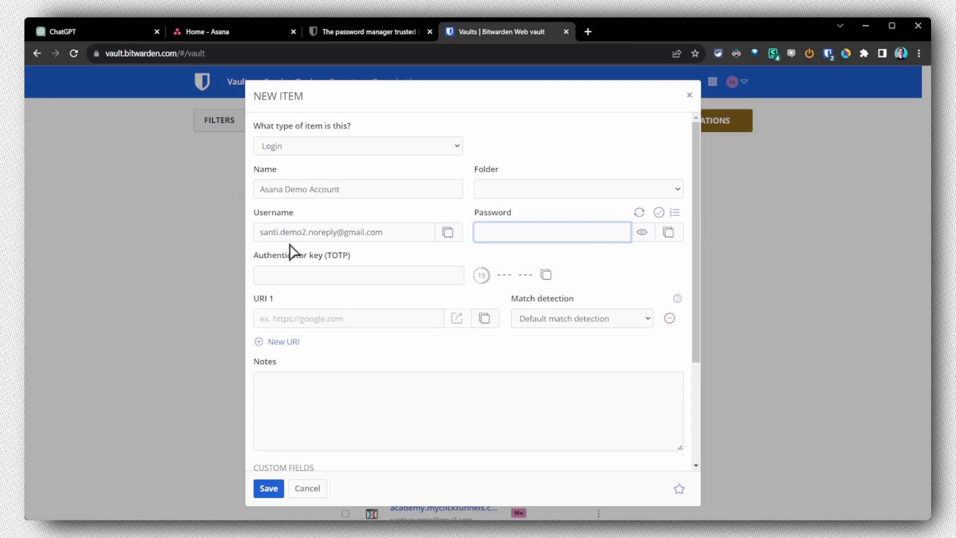
pyautogui.moveTo(360, 190); pyautogui.dragTo(254, 189)
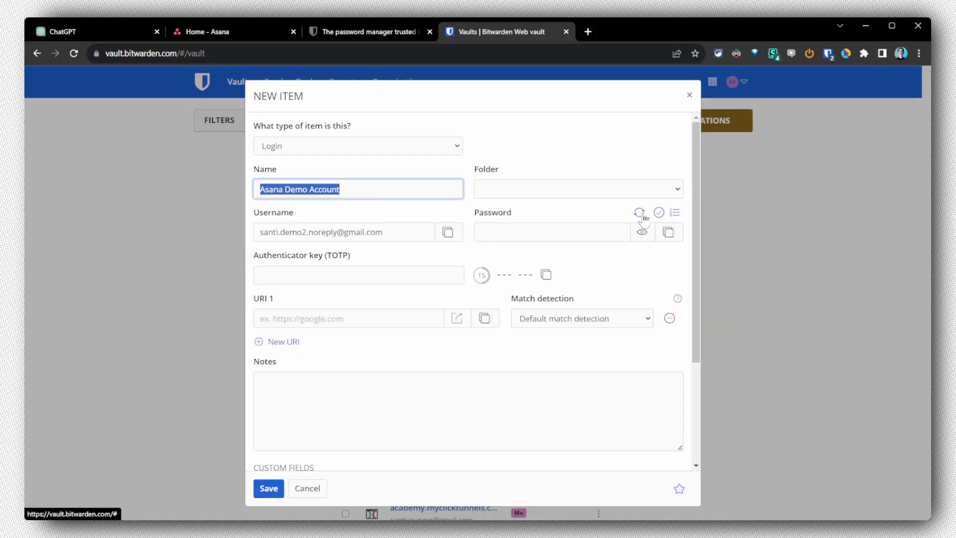
pyautogui.click(640, 211)
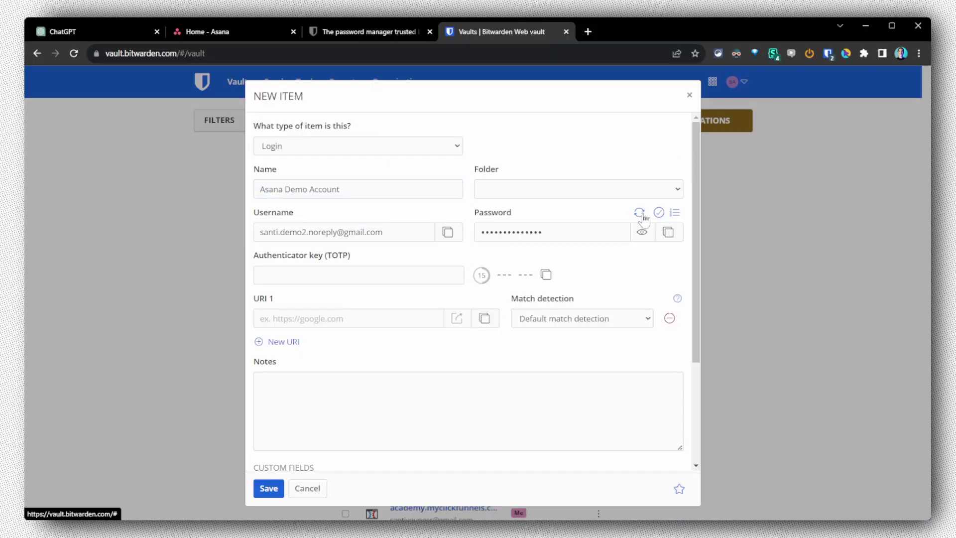
pyautogui.click(668, 232)
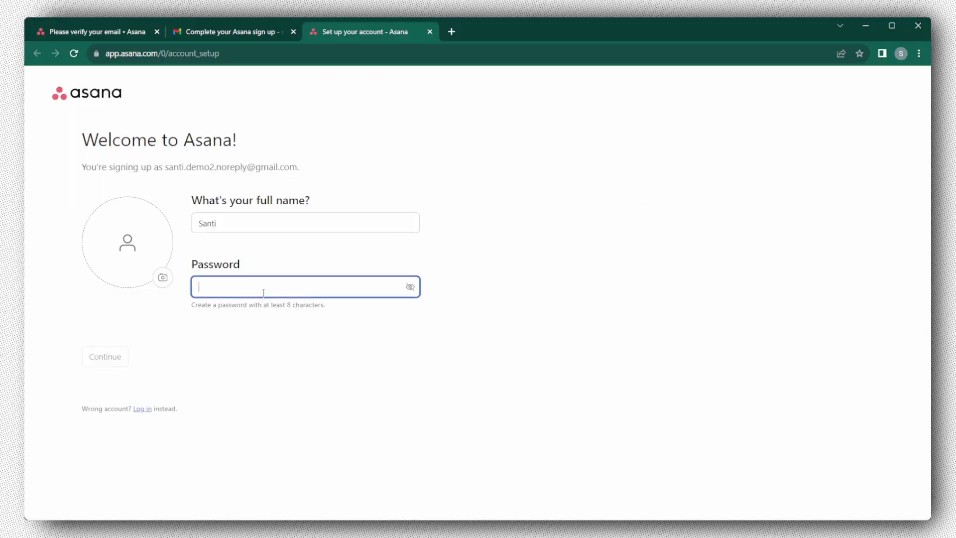
pyautogui.hotkey('ctrl', 'v')
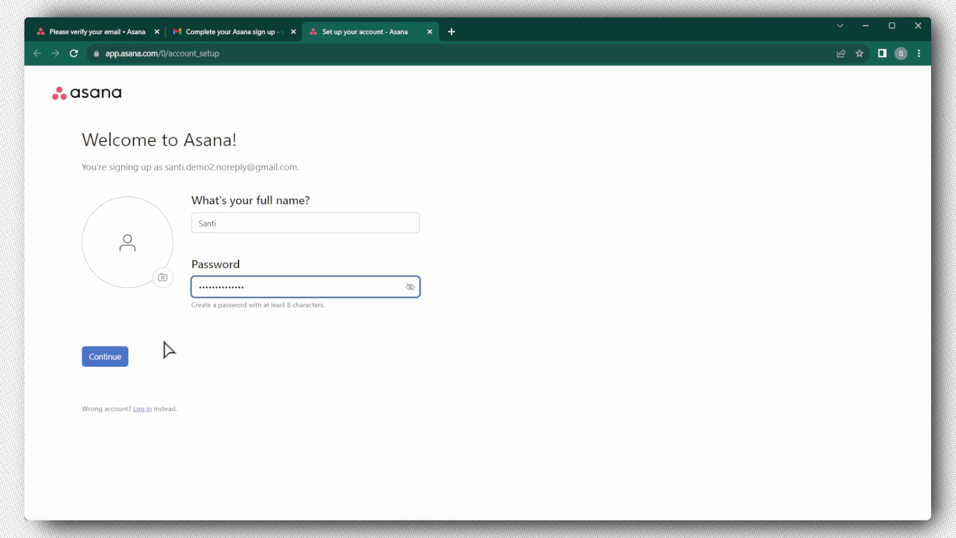
# Submit name and password, pick Student as primary role, and accept the default first project
pyautogui.click(109, 364)
pyautogui.hotkey('ctrl', '+')
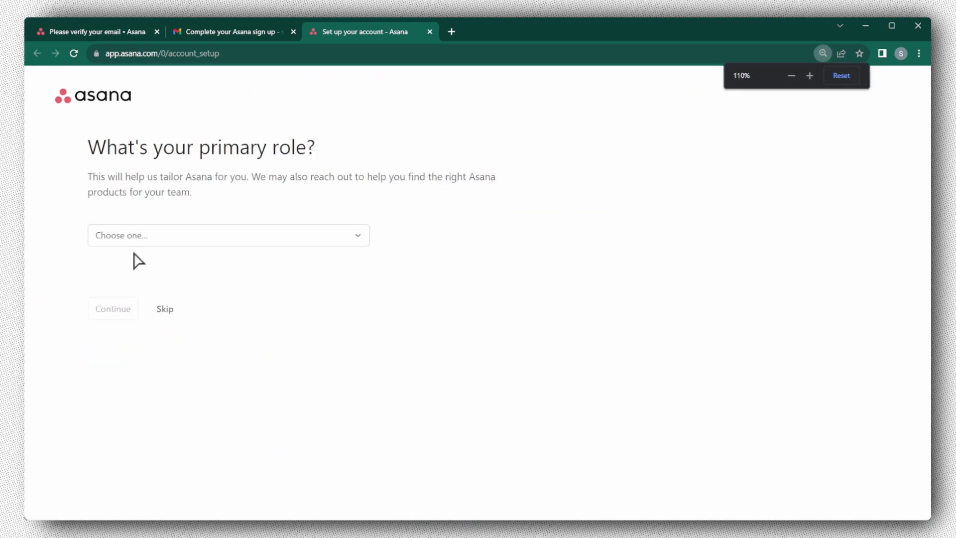
pyautogui.click(158, 239)
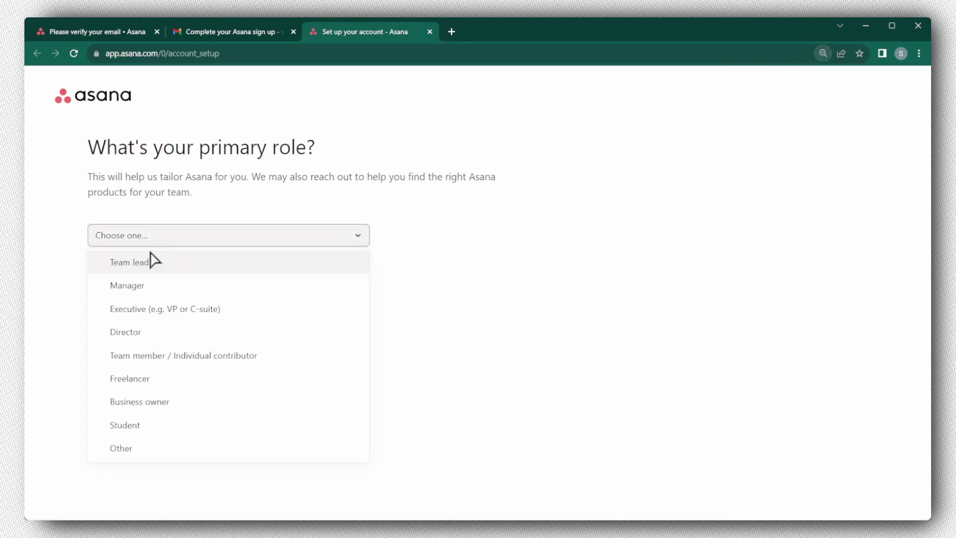
pyautogui.click(160, 423)
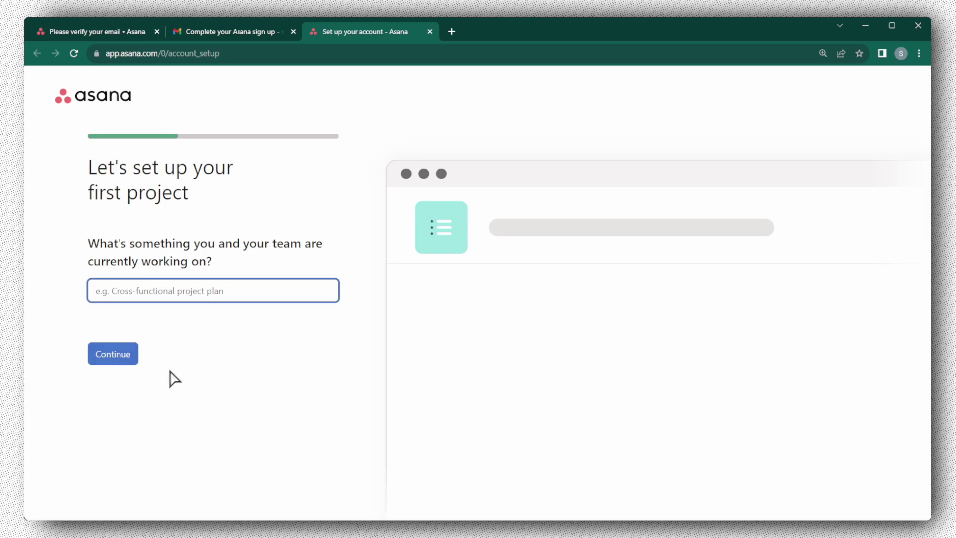
pyautogui.click(97, 354)
pyautogui.click(124, 349)
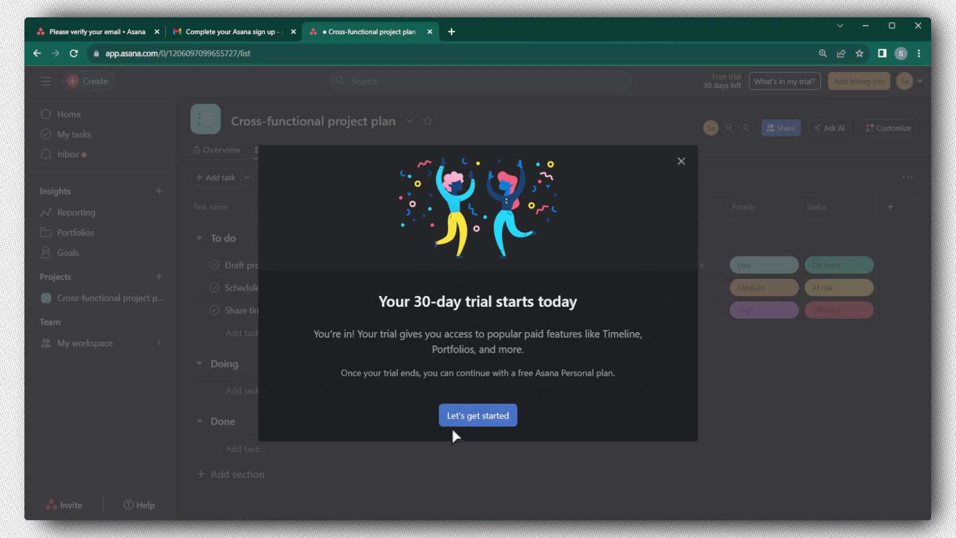
# Dismiss the trial message and delete the Cross-functional project plan from its actions menu
pyautogui.click(487, 417)
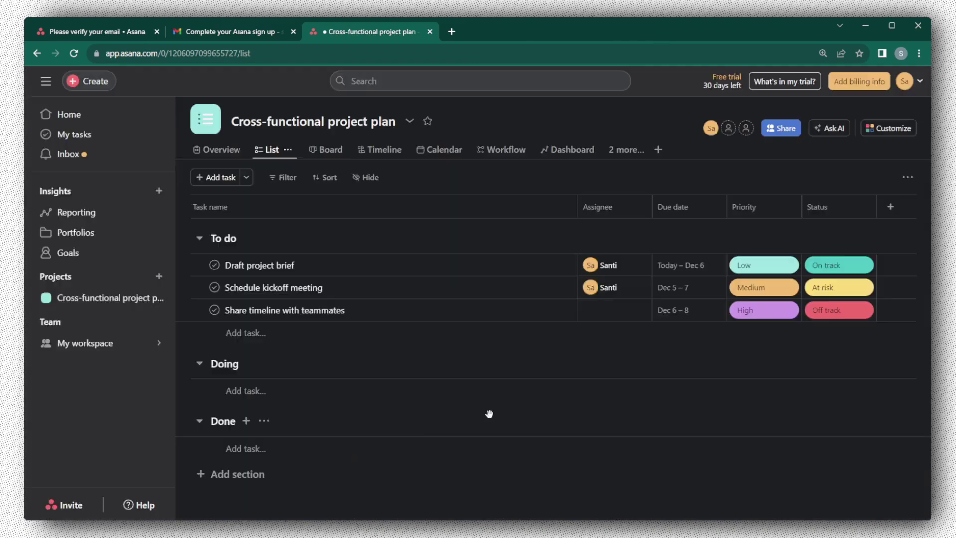
pyautogui.click(116, 298)
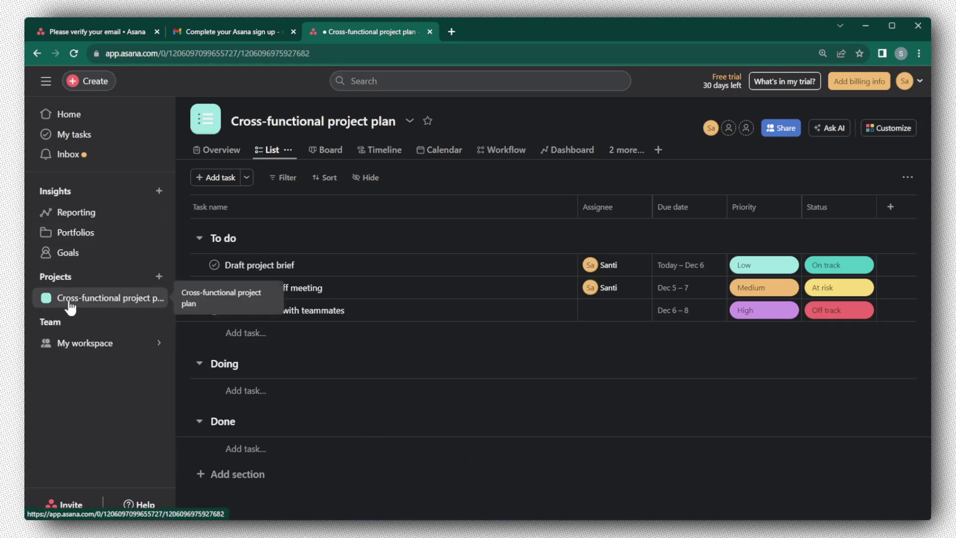
pyautogui.click(313, 121)
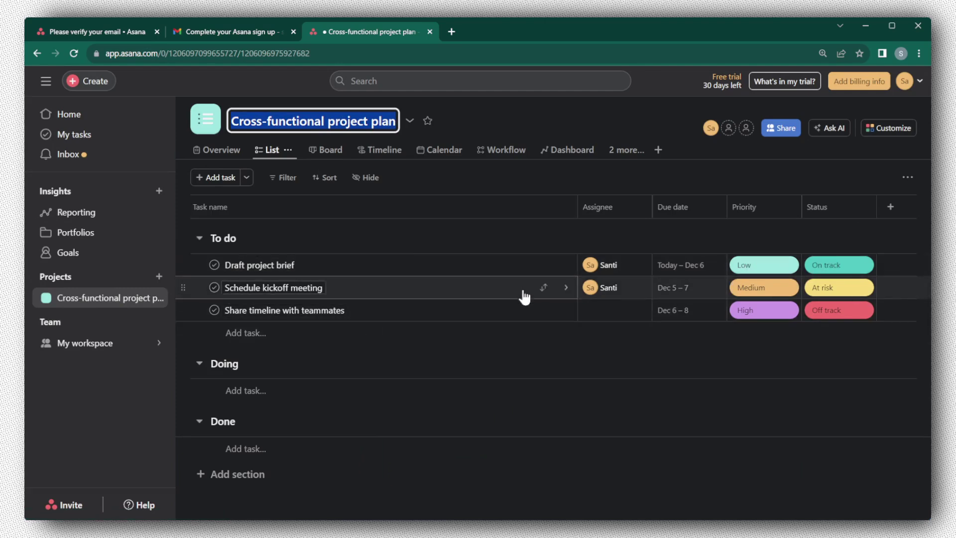
pyautogui.click(409, 121)
pyautogui.click(452, 389)
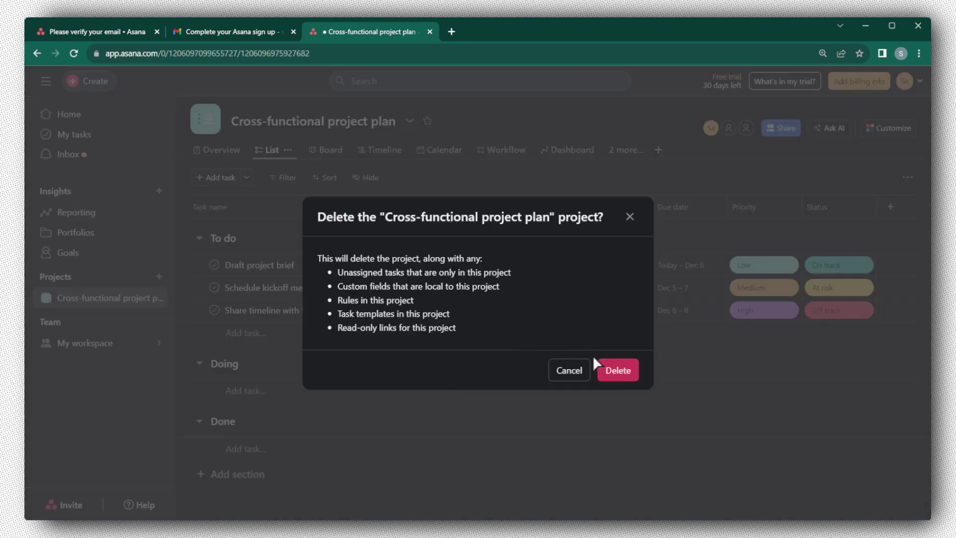
pyautogui.click(611, 371)
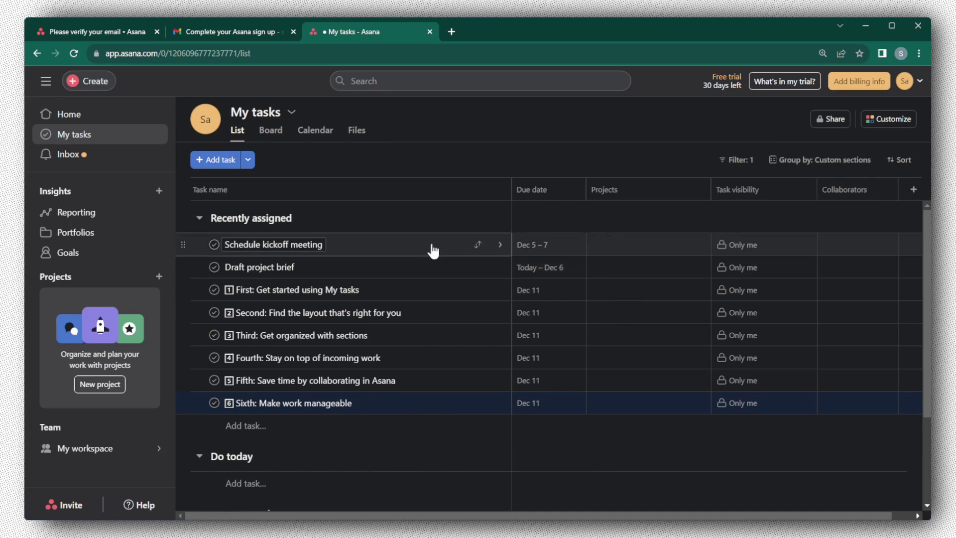
# Select all eight sample tasks in My tasks, delete them, and go to Home
pyautogui.click(440, 253)
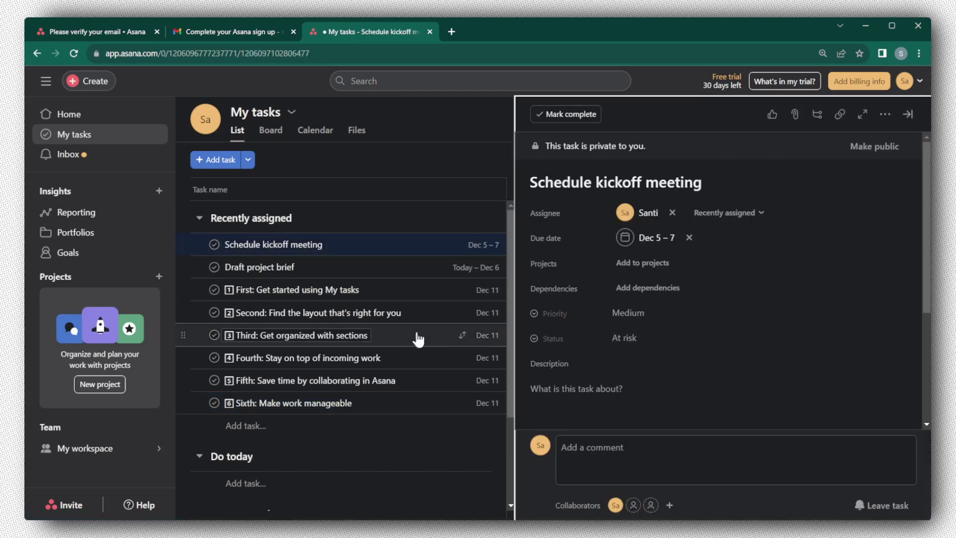
pyautogui.keyDown('shift'); pyautogui.click(422, 405); pyautogui.keyUp('shift')
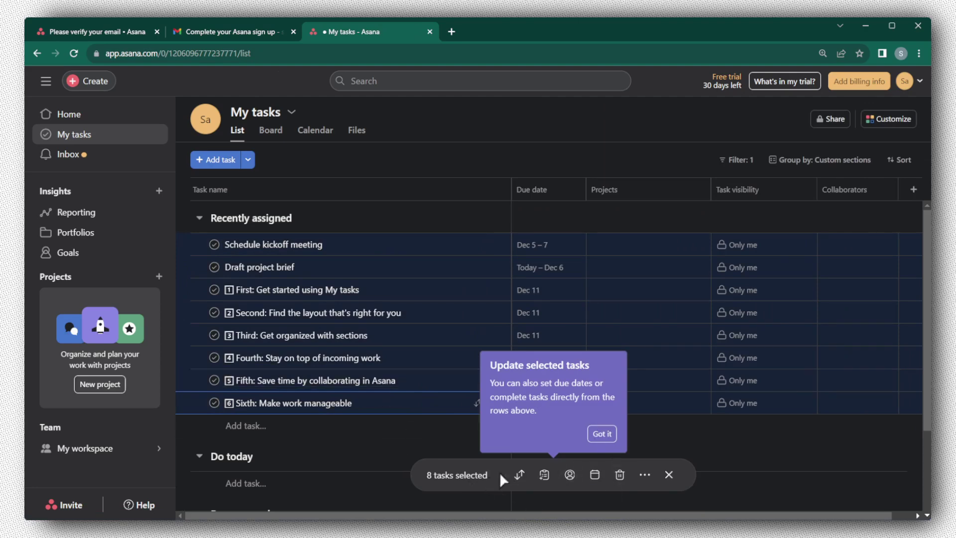
pyautogui.click(622, 477)
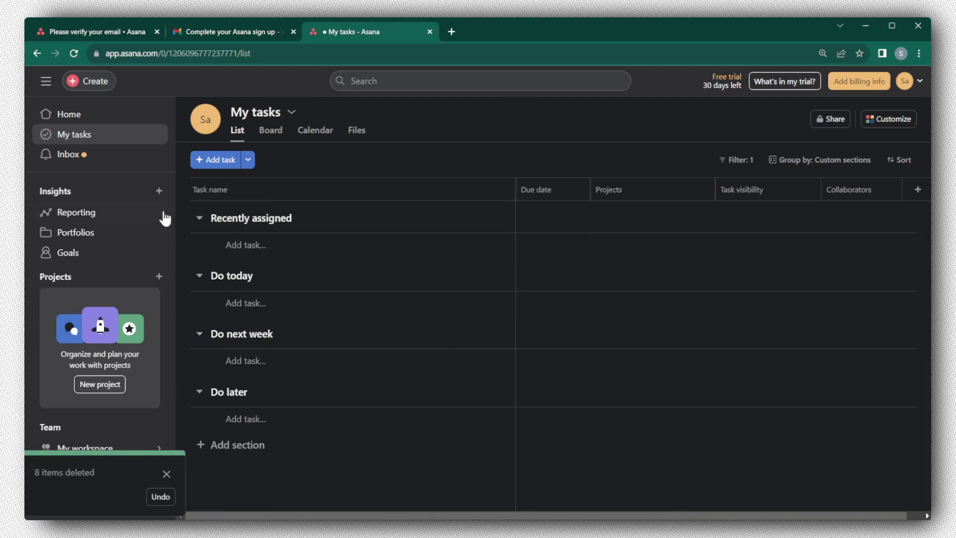
pyautogui.click(70, 114)
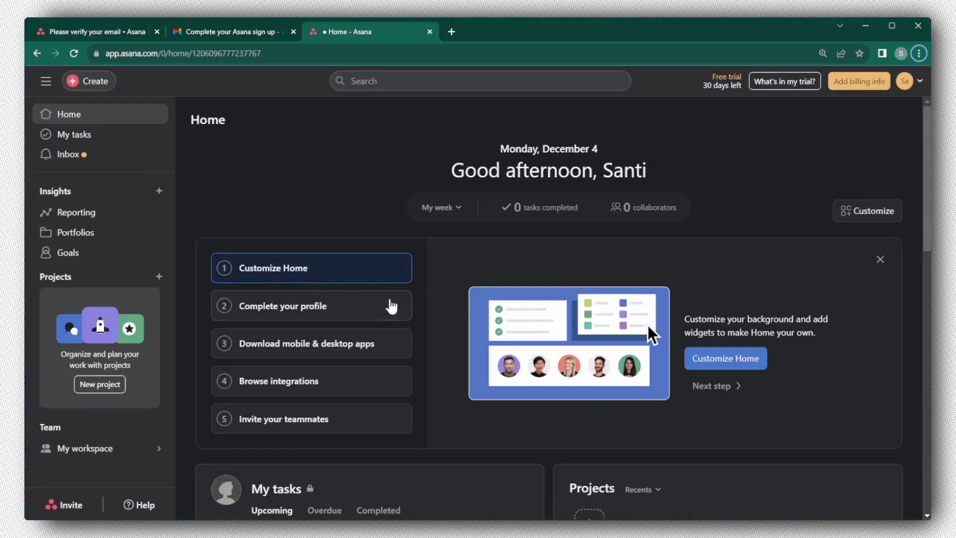
# Rearrange the Home widgets, moving My tasks to the right slot
pyautogui.scroll(-3, 441, 222)
pyautogui.scroll(3, 299, 277)
pyautogui.scroll(-6, 435, 337)
pyautogui.moveTo(493, 203); pyautogui.dragTo(529, 188)
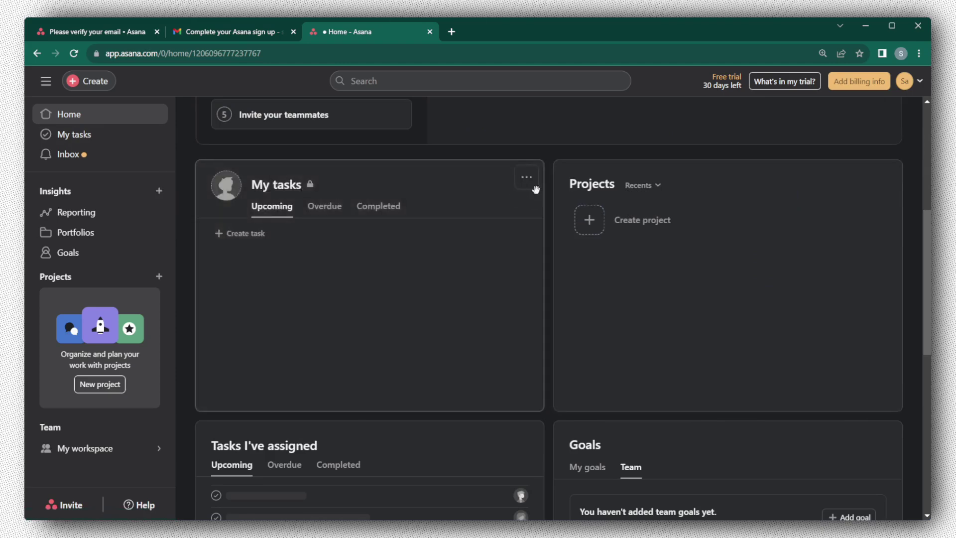
pyautogui.scroll(6, 618, 202)
pyautogui.click(882, 217)
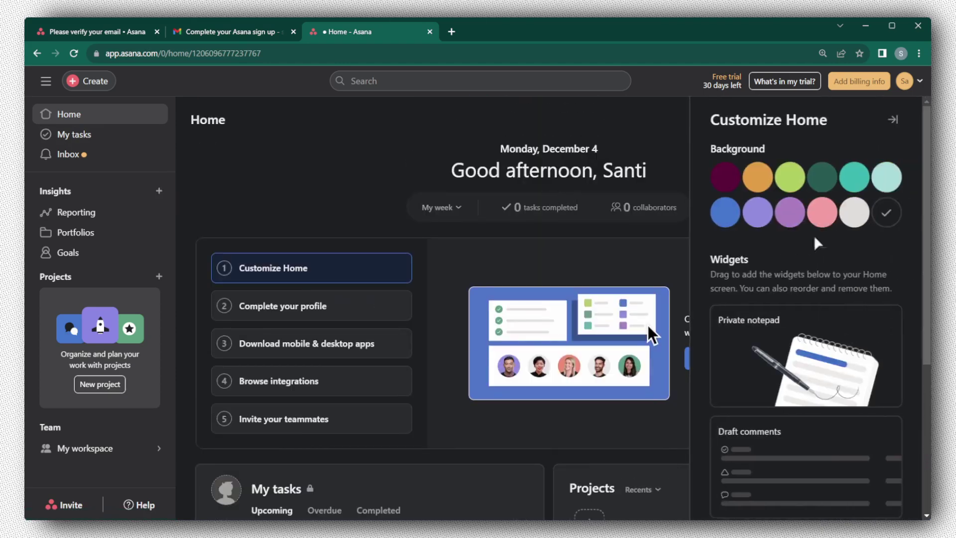
pyautogui.scroll(-5, 769, 381)
pyautogui.scroll(3, 769, 381)
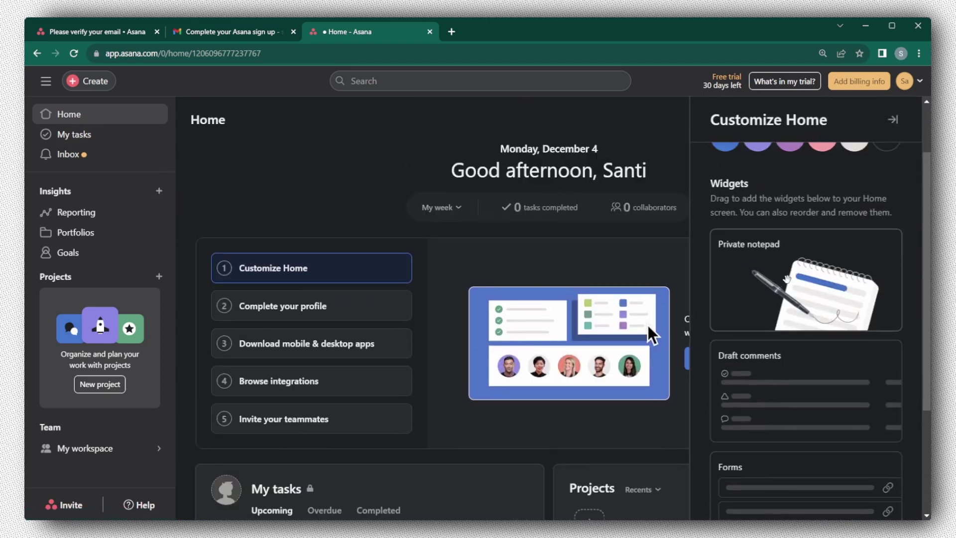
pyautogui.moveTo(786, 281); pyautogui.dragTo(258, 488)
pyautogui.scroll(-3, 347, 348)
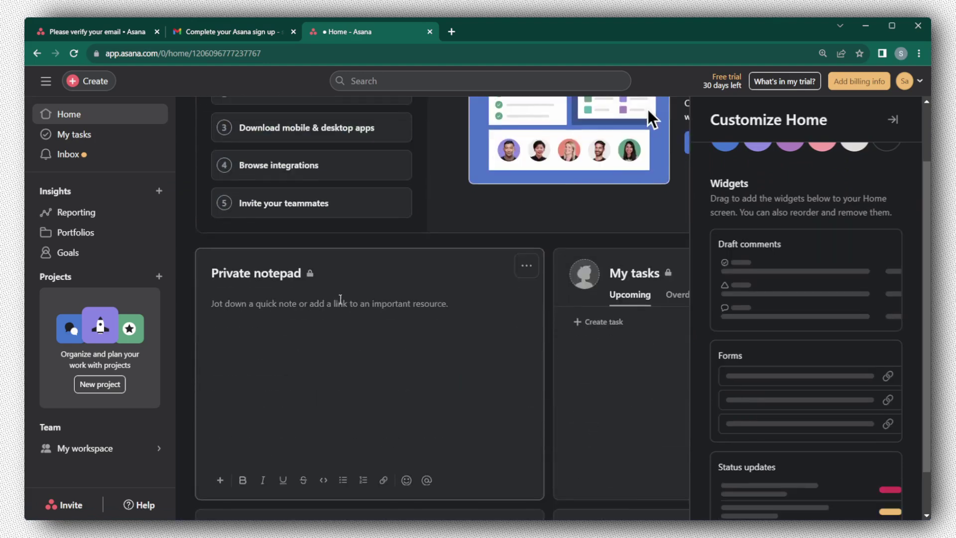
# Type 'asdf' in the Private notepad, then remove the notepad widget, discarding its contents
pyautogui.click(347, 320)
pyautogui.write('asdfasdfasdf')
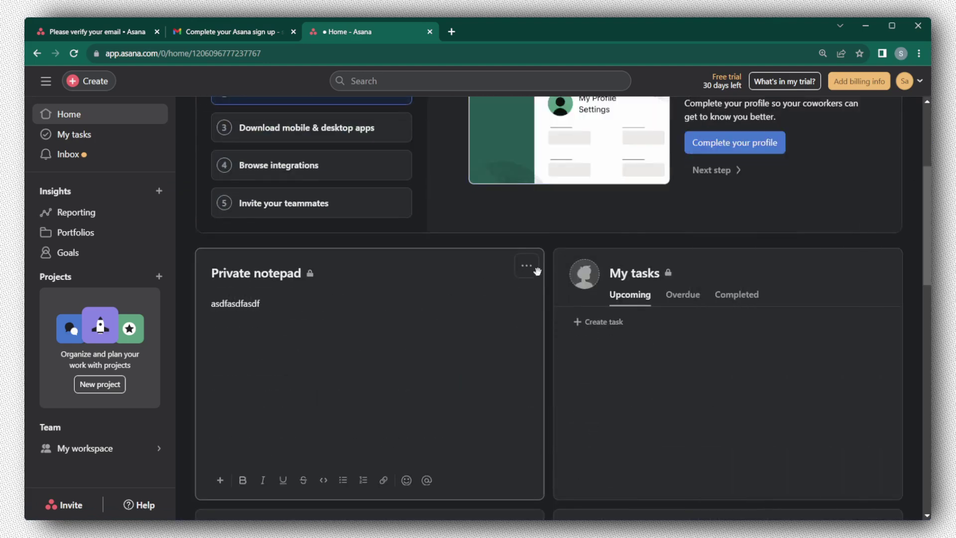
pyautogui.click(527, 268)
pyautogui.click(545, 343)
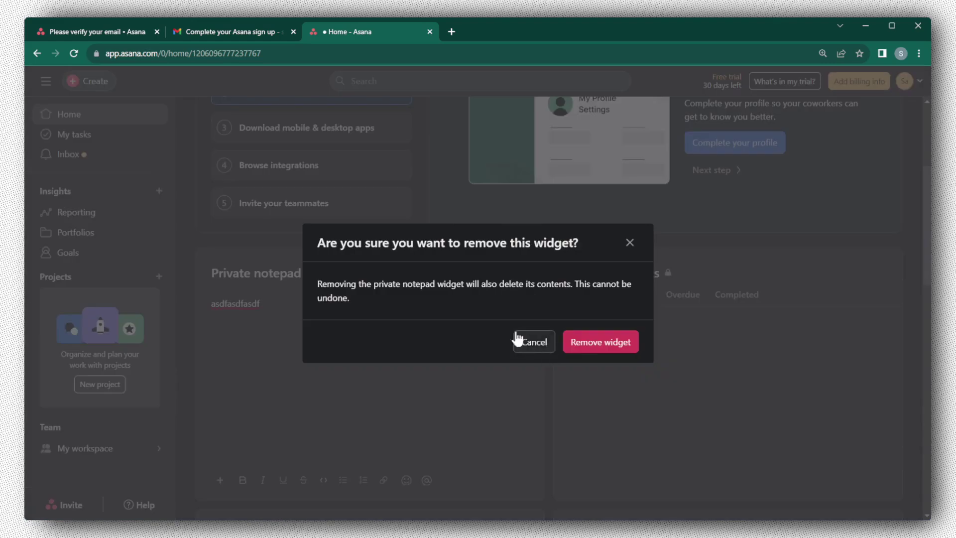
pyautogui.click(598, 342)
pyautogui.scroll(-5, 413, 291)
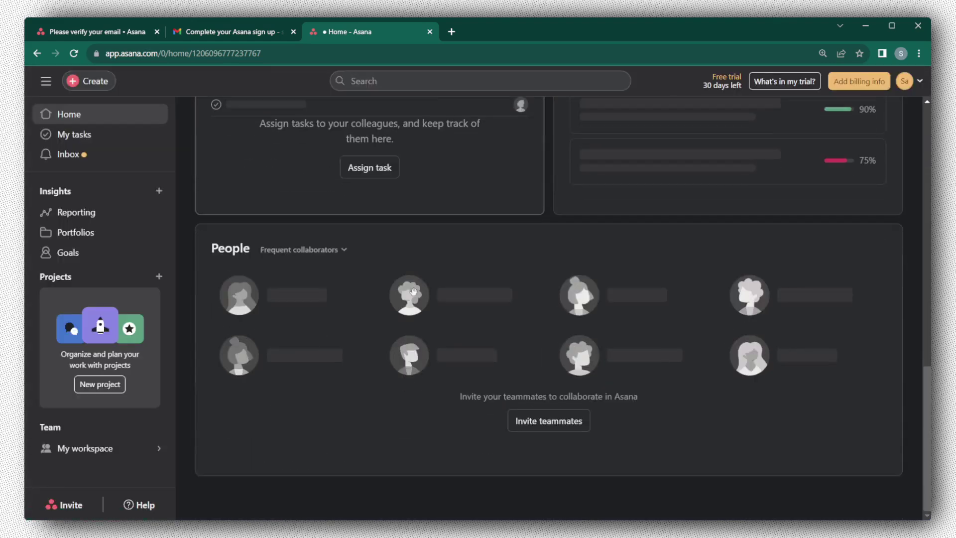
pyautogui.scroll(10, 413, 292)
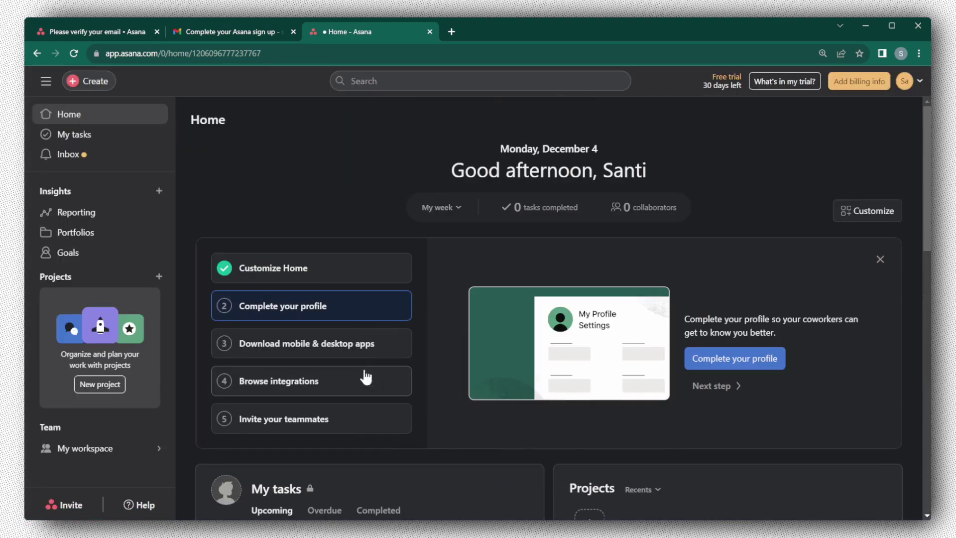
# Upload a profile photo from the Complete your profile settings
pyautogui.click(751, 361)
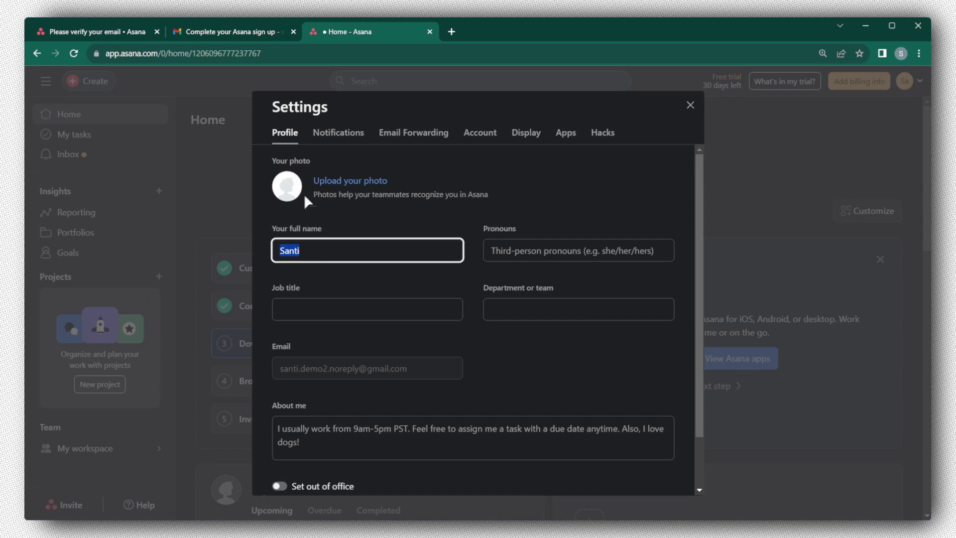
pyautogui.click(360, 189)
pyautogui.doubleClick(192, 188)
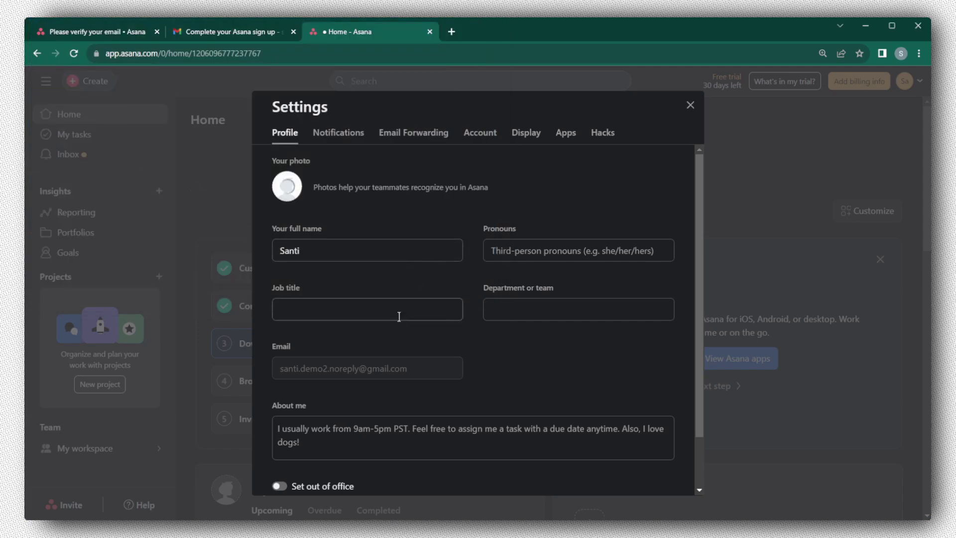
# Switch the Display theme to Light, then to Dark, and close Settings
pyautogui.click(528, 140)
pyautogui.click(326, 238)
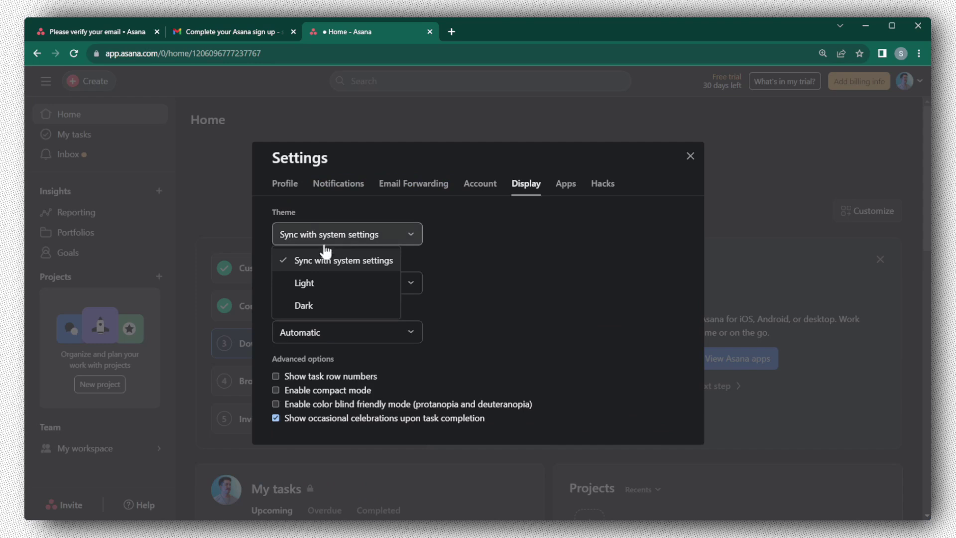
pyautogui.click(323, 288)
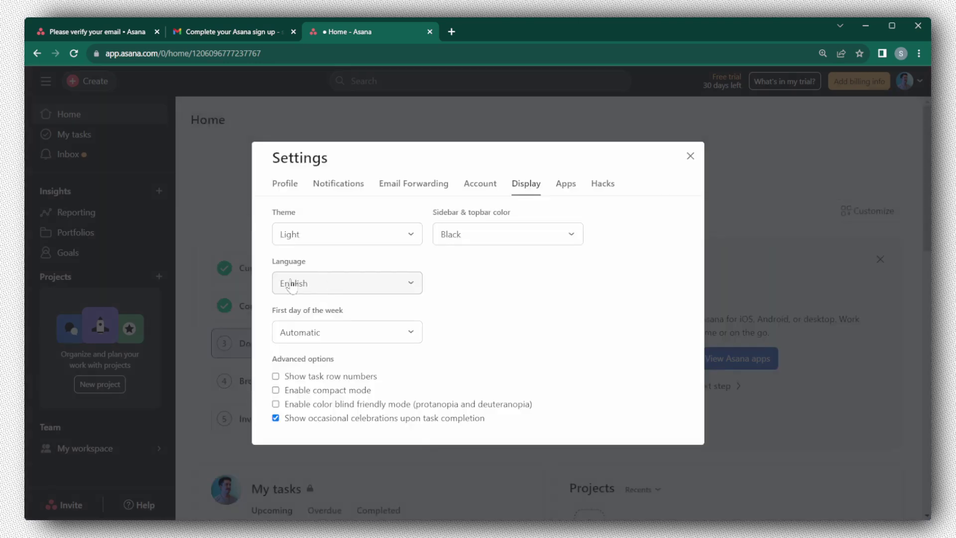
pyautogui.click(317, 242)
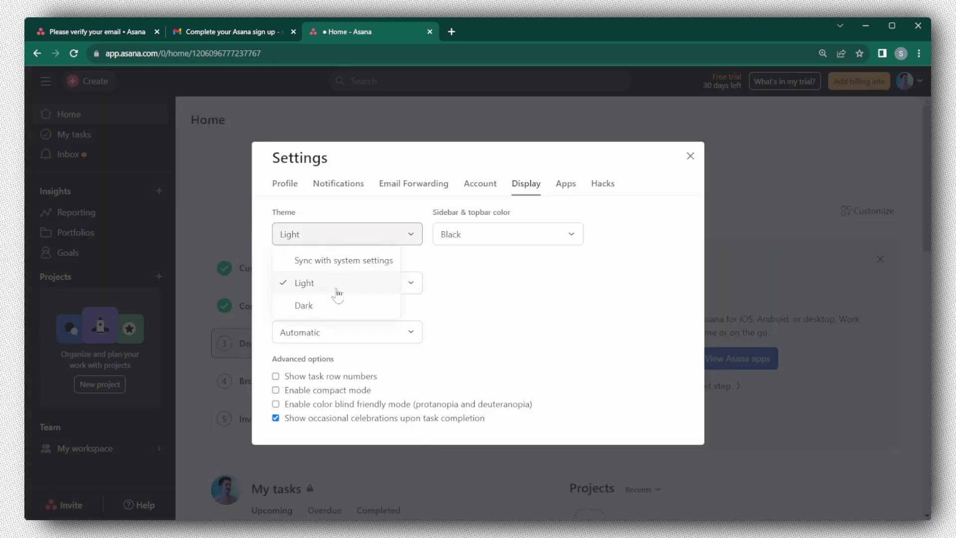
pyautogui.click(318, 311)
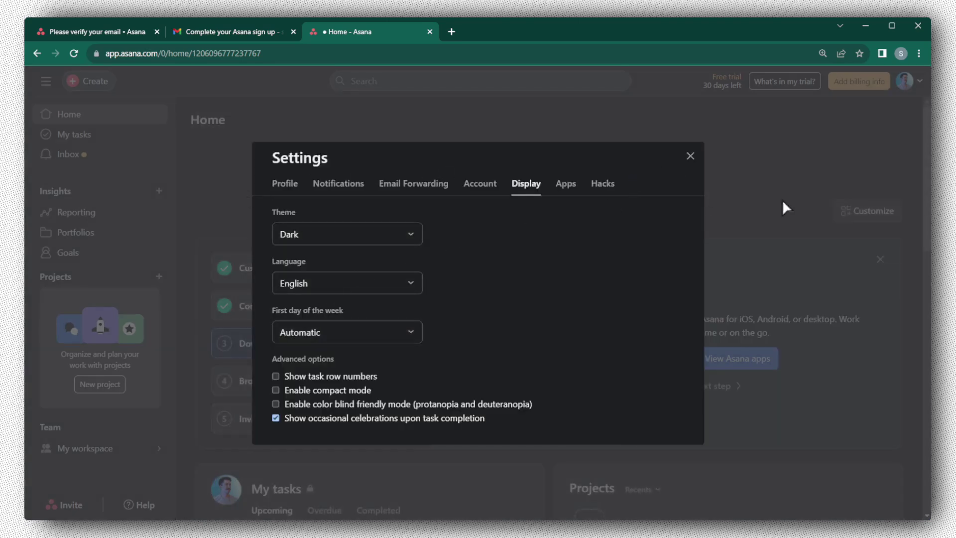
pyautogui.click(690, 157)
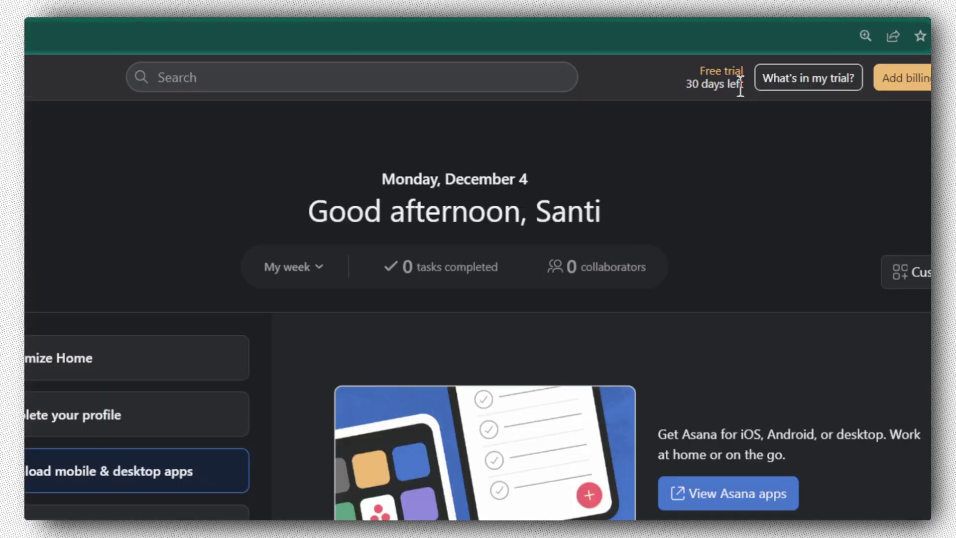
# Open What's in my trial?, browse the Asana Pricing plans, then close the pricing tab
pyautogui.click(729, 90)
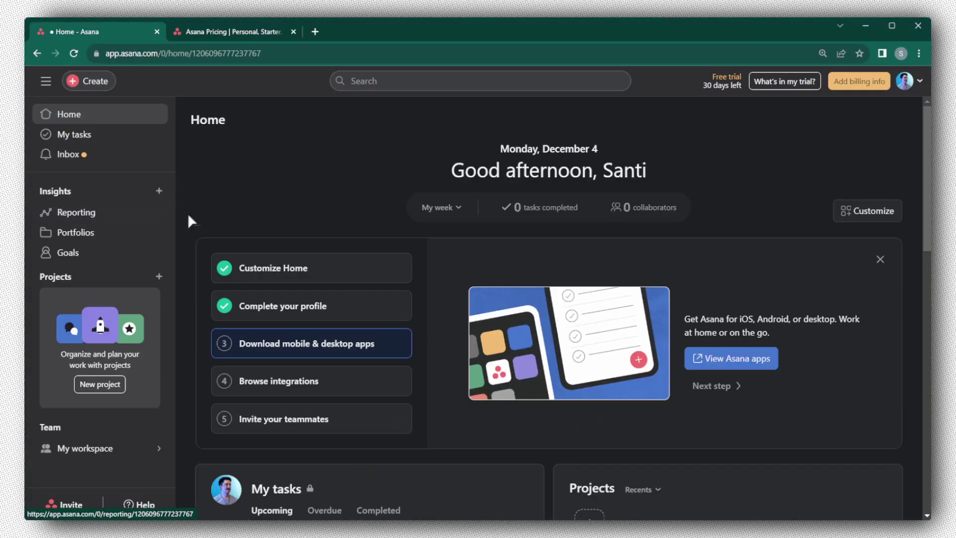
pyautogui.click(222, 37)
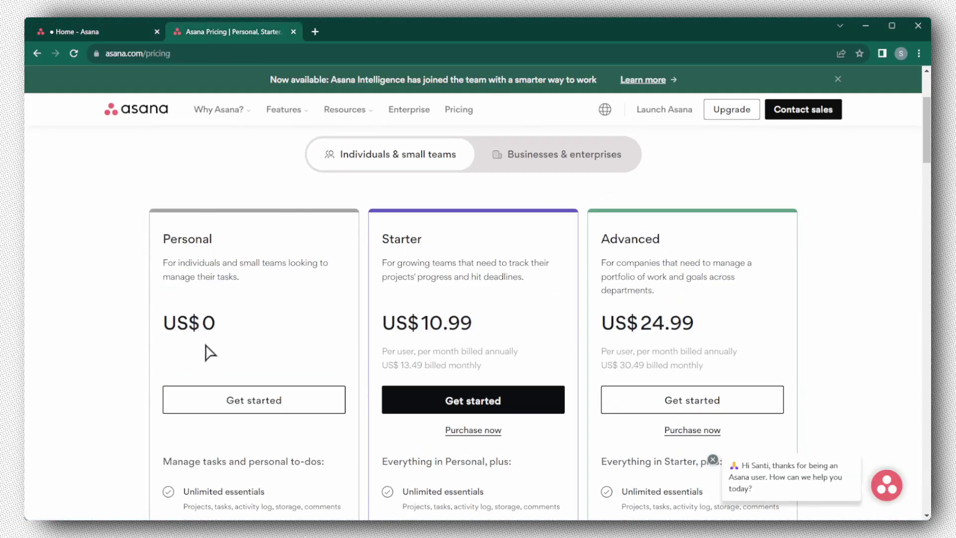
pyautogui.scroll(-2, 206, 346)
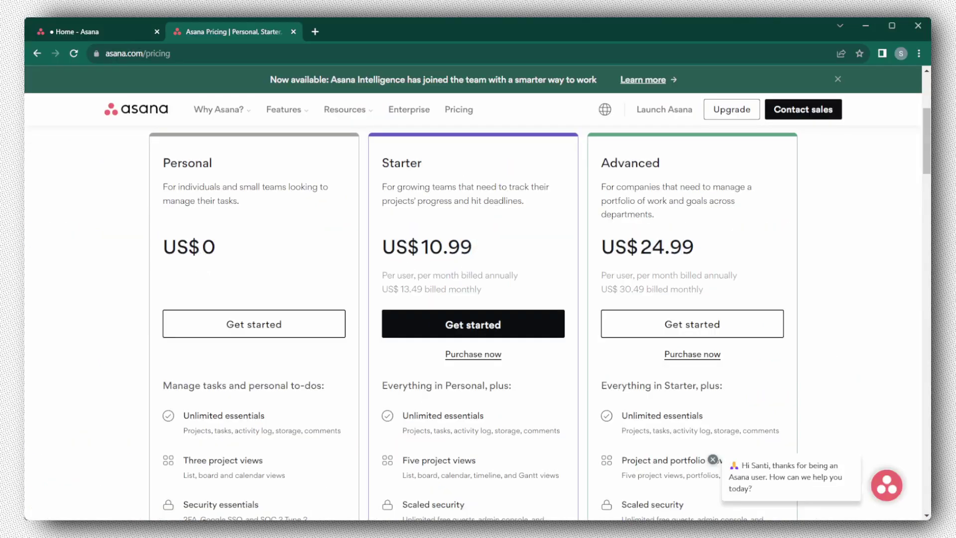
pyautogui.scroll(2, 458, 267)
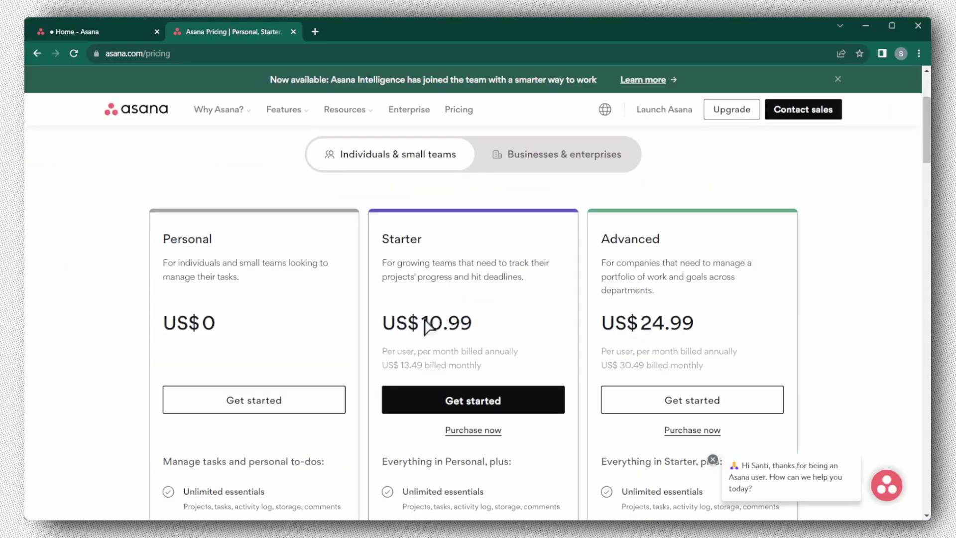
pyautogui.scroll(-6, 425, 327)
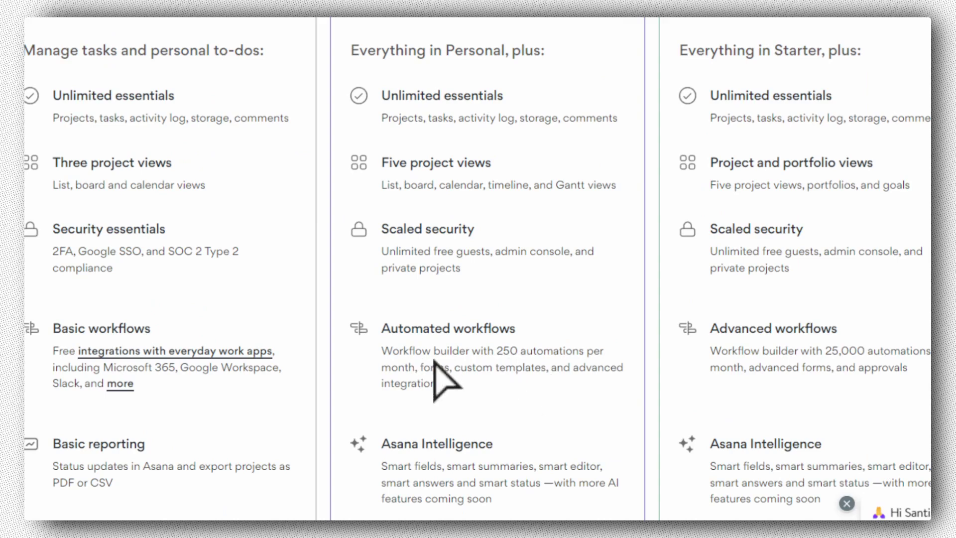
pyautogui.scroll(-2, 448, 363)
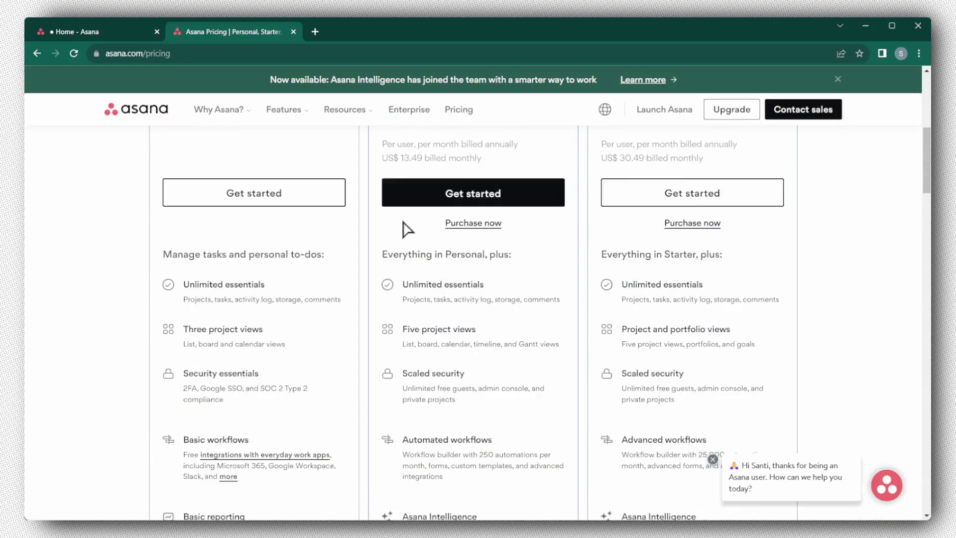
pyautogui.scroll(4, 411, 227)
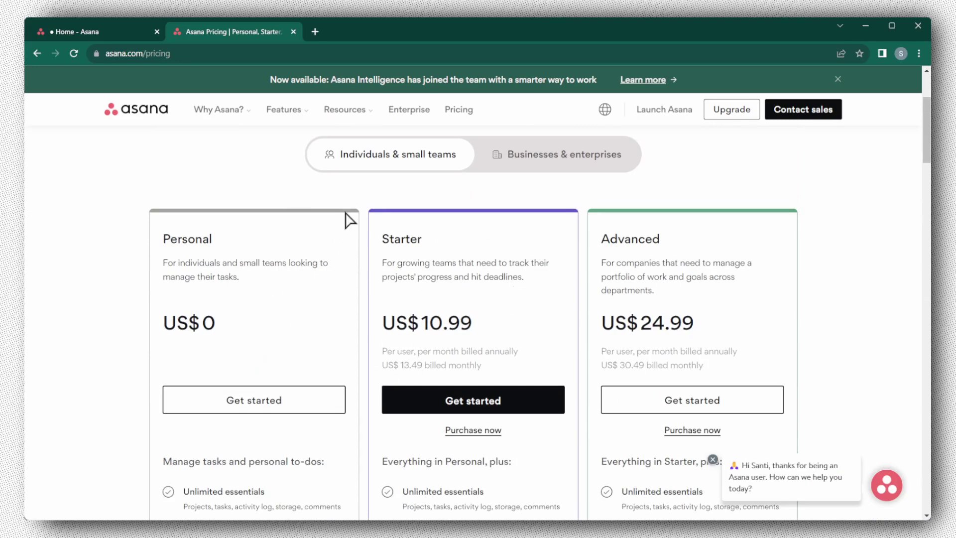
pyautogui.scroll(-1, 347, 219)
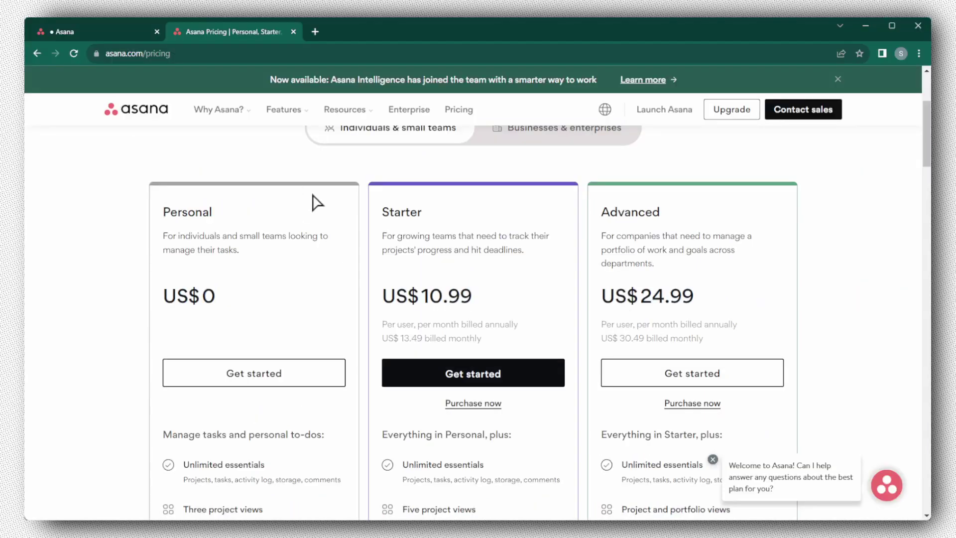
pyautogui.scroll(3, 313, 202)
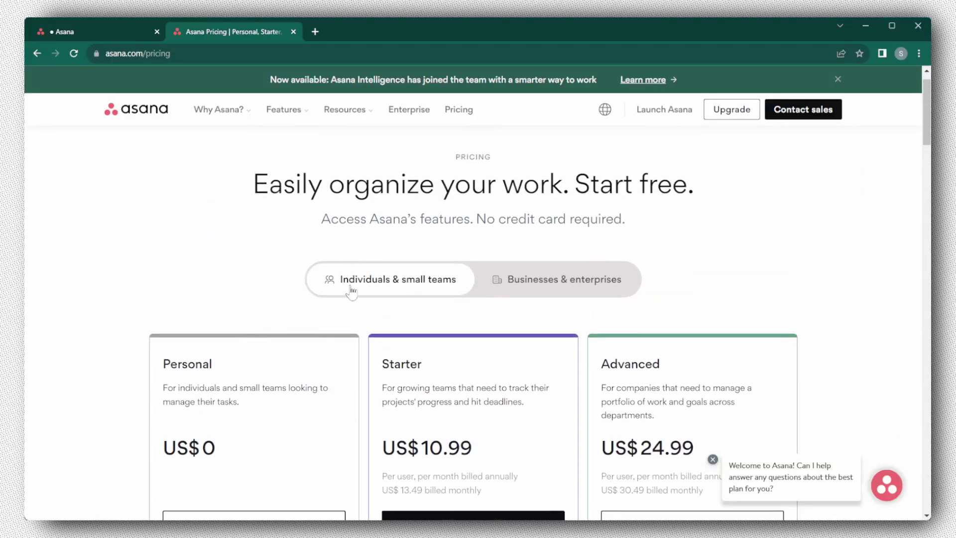
pyautogui.hotkey('ctrl', 'w')
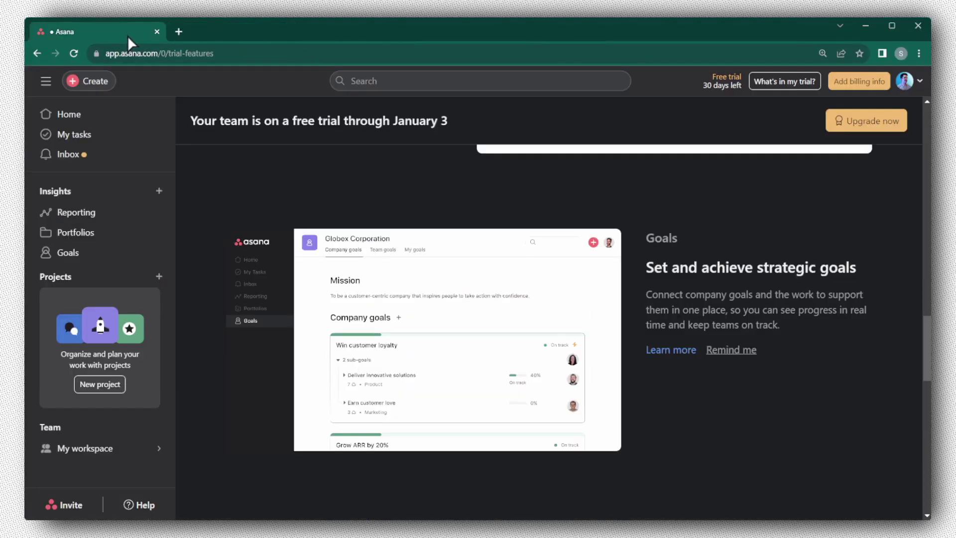
# From Home, open View Asana apps and scroll the download page to Asana for Windows
pyautogui.click(162, 112)
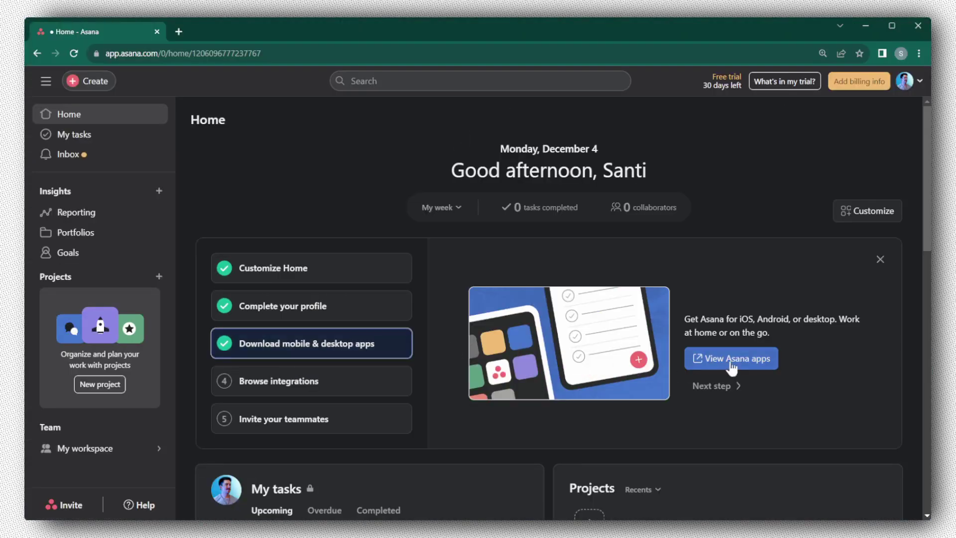
pyautogui.click(731, 360)
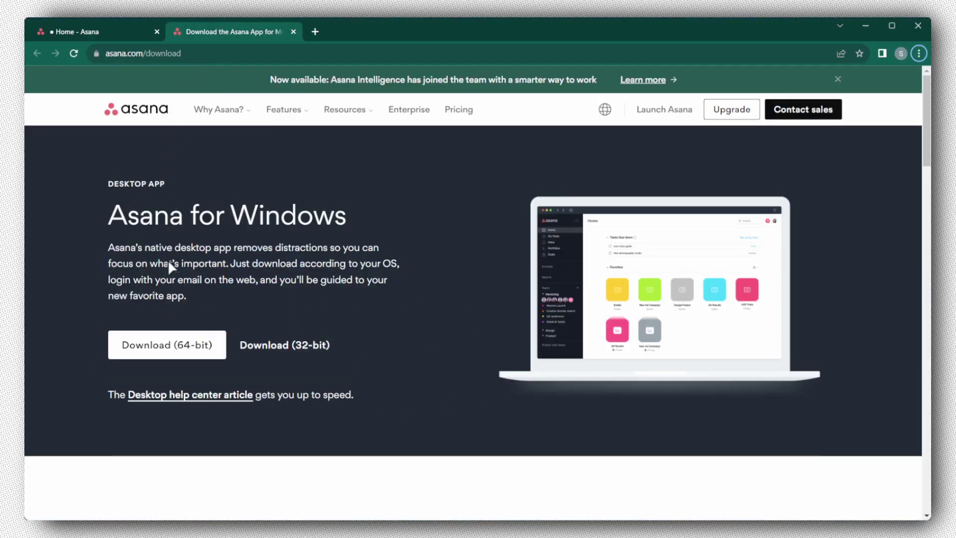
pyautogui.scroll(-9, 168, 264)
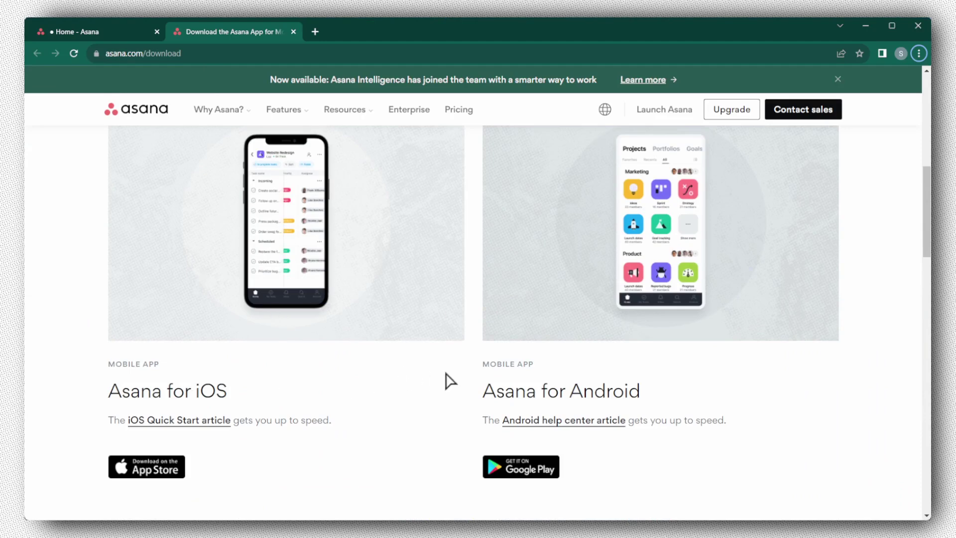
pyautogui.scroll(2, 393, 351)
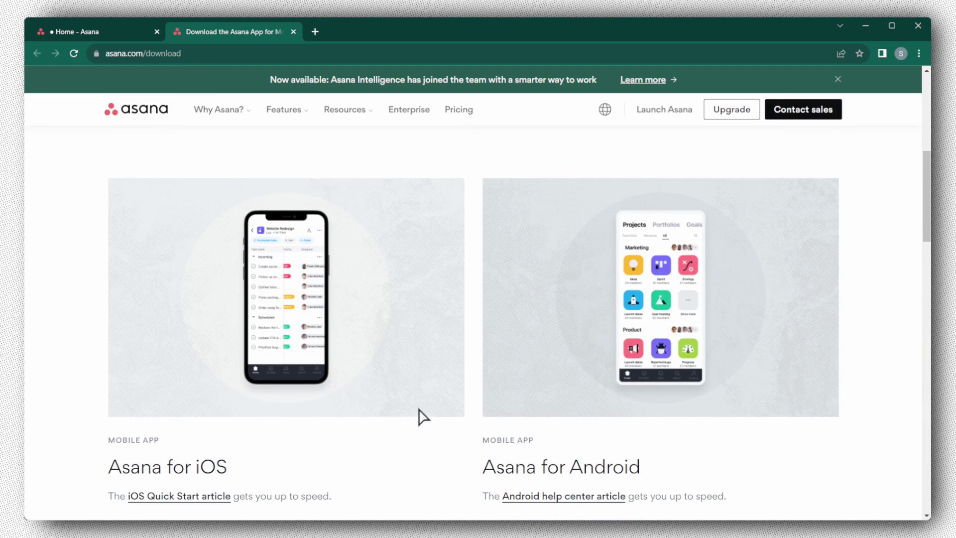
pyautogui.scroll(8, 390, 343)
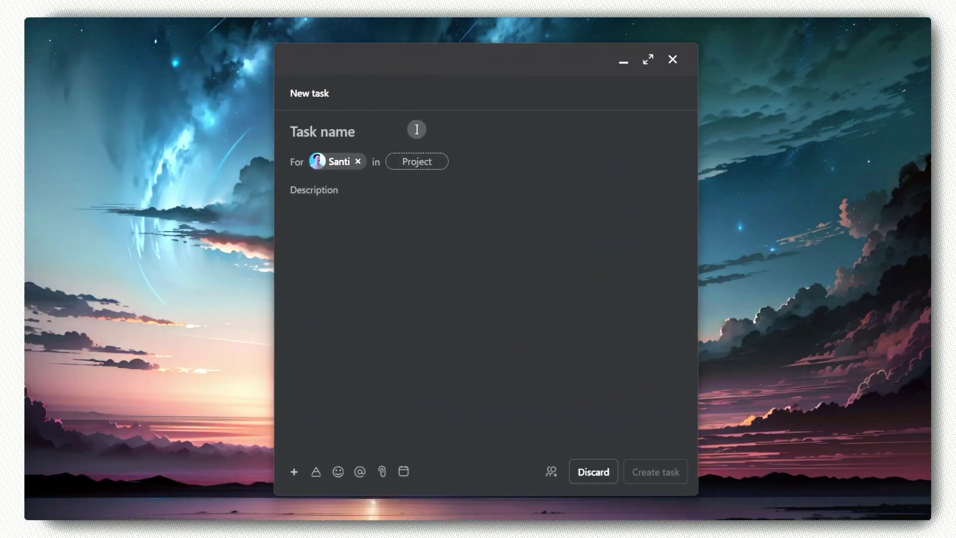
# Enter 'new tasks' as the task name in the quick-add New task window and select it
pyautogui.write('new tasks')
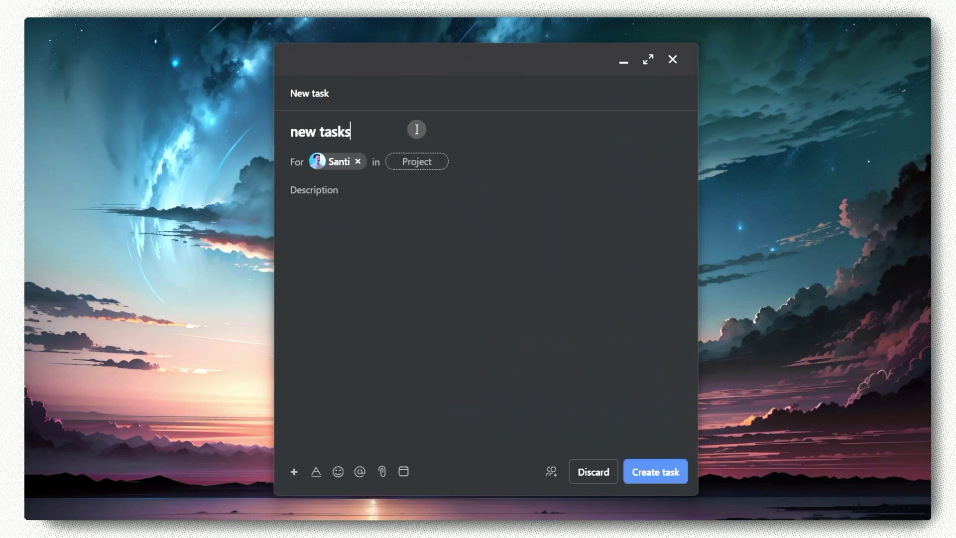
pyautogui.tripleClick(451, 131)
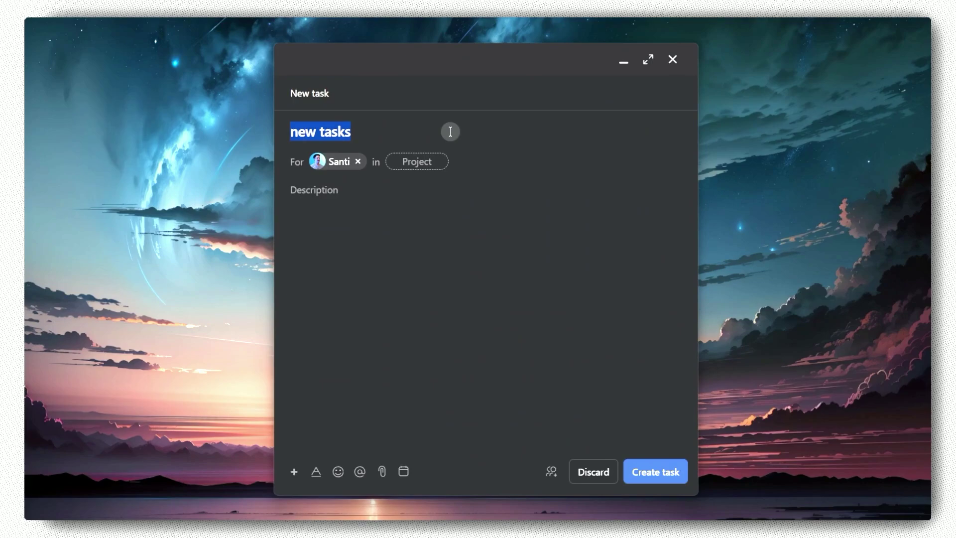